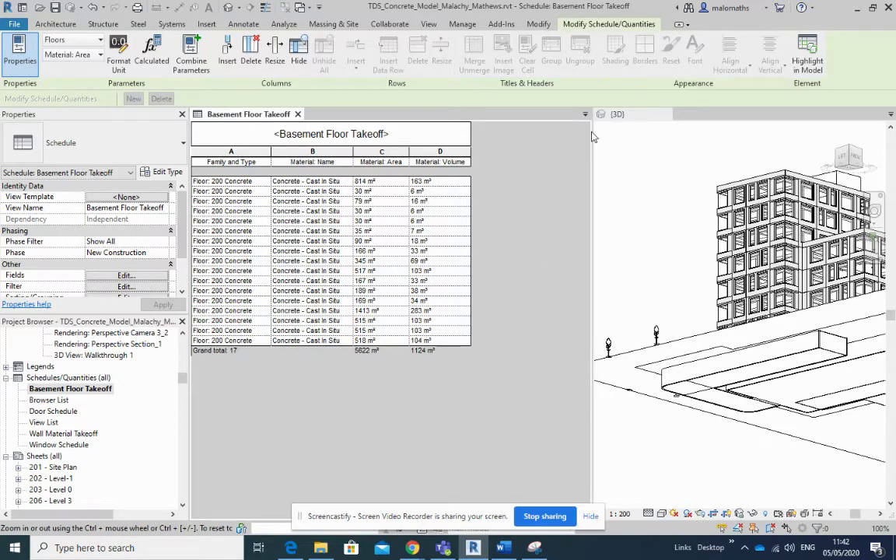
Widen the 3D view, then select schedule rows 1–16 so those floors highlight in 3D.
left_click_drag(594, 139, 507, 142)
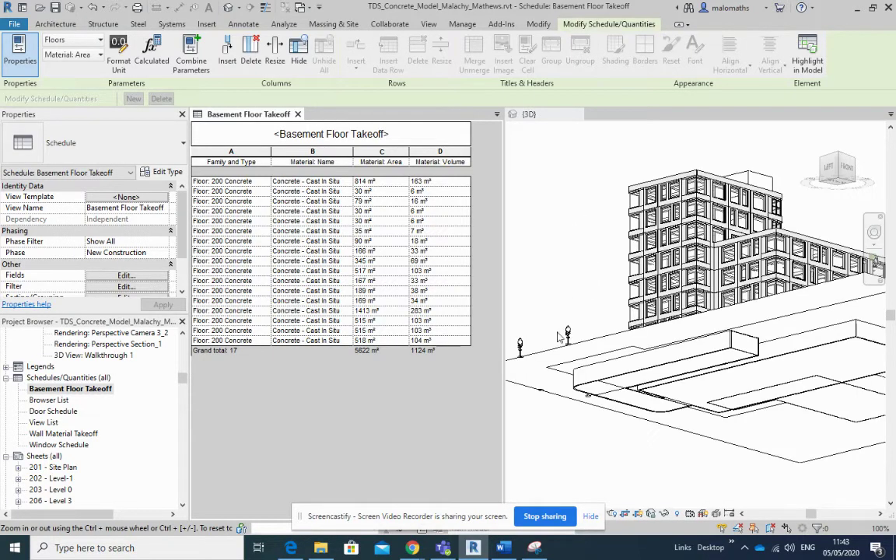
left_click_drag(265, 185, 285, 372)
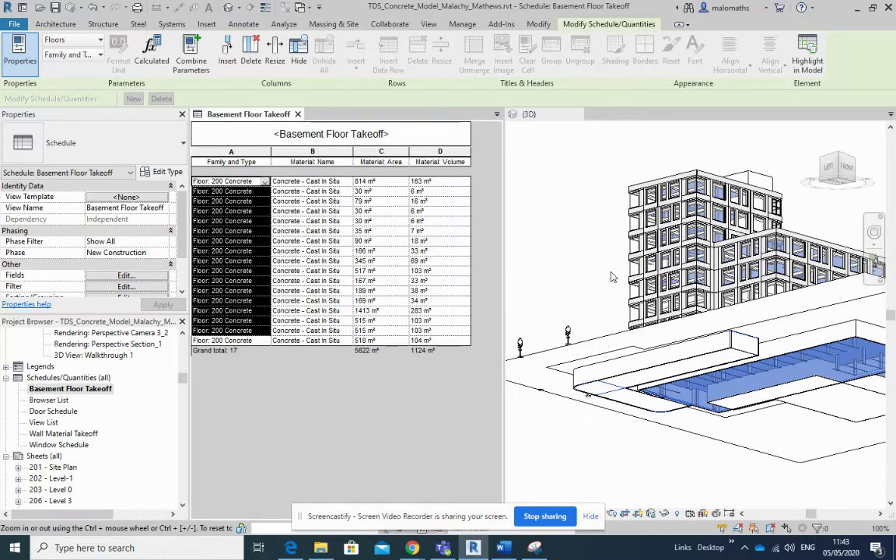
Cancel the unsaved-project reminder, clear the floor highlight and widen the schedule pane.
left_click(575, 287)
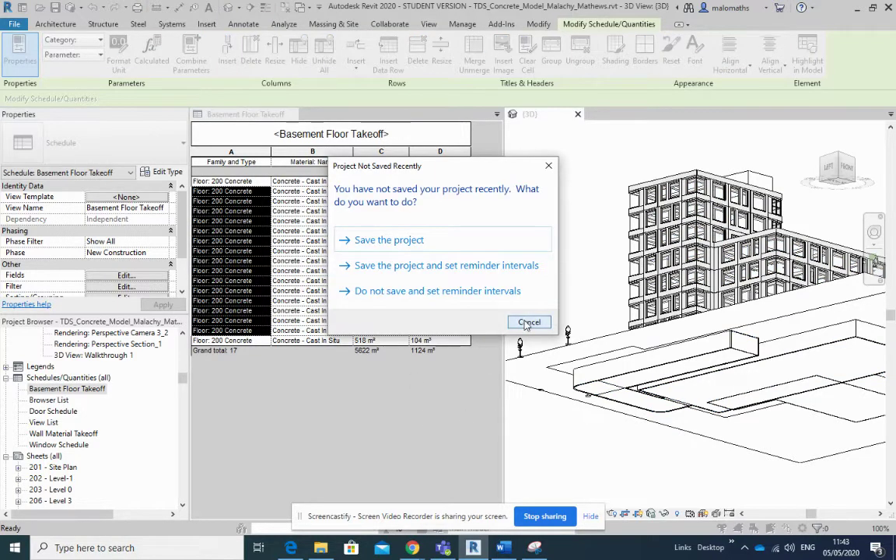
left_click(528, 322)
left_click(372, 396)
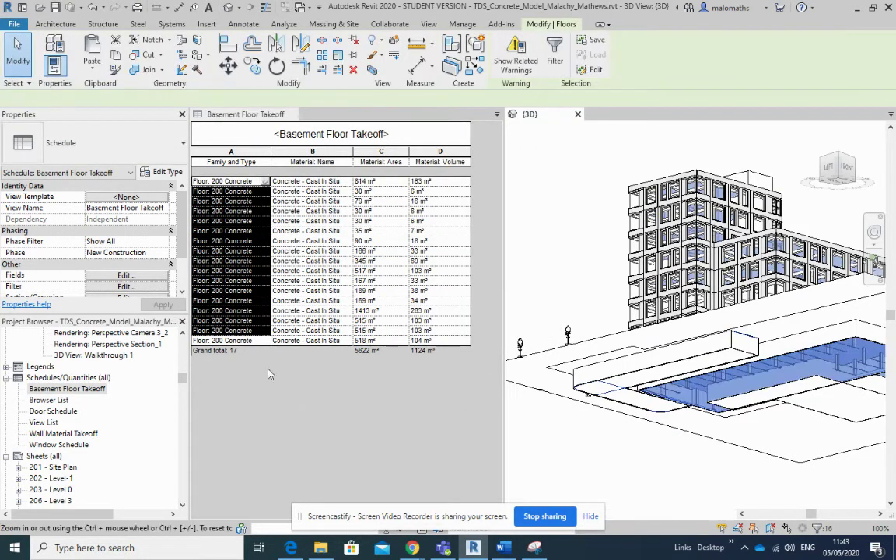
left_click(234, 261)
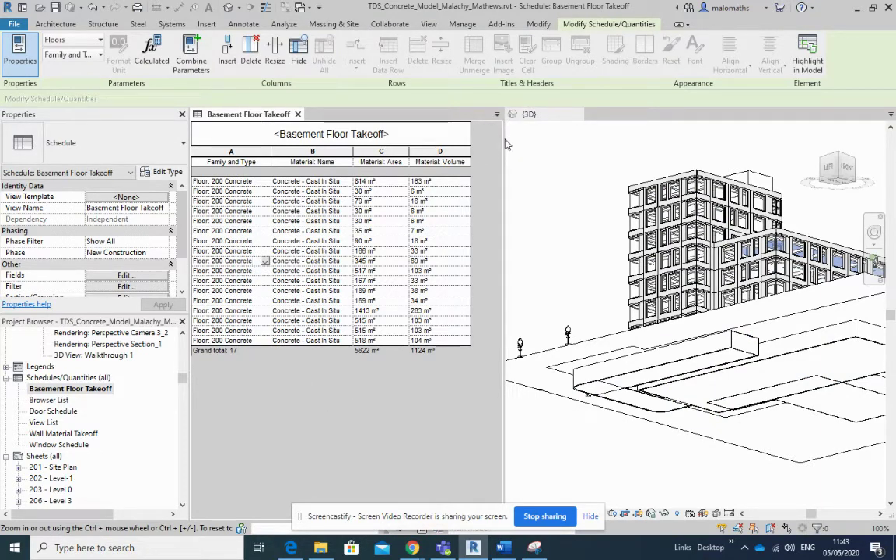
left_click_drag(502, 145, 627, 148)
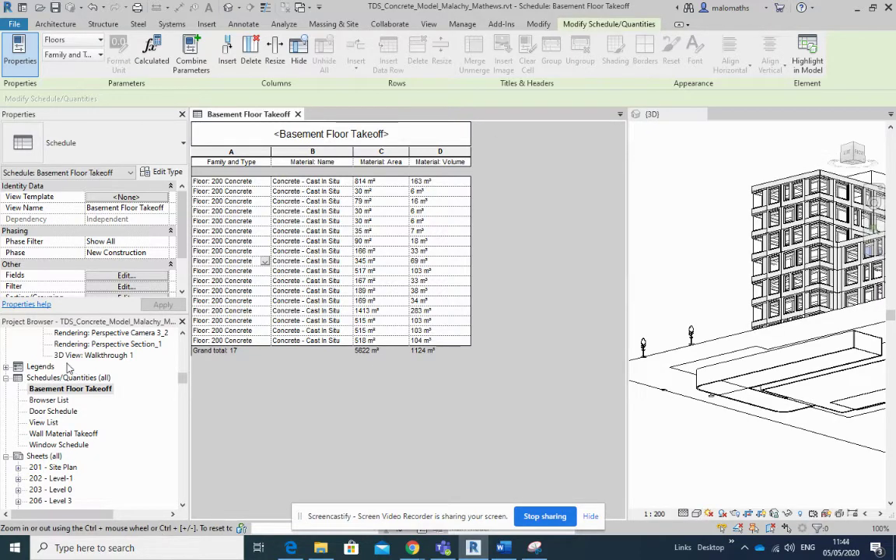
Add Material: Cost to the scheduled fields after Material: Volume.
left_click(126, 297)
left_click(126, 286)
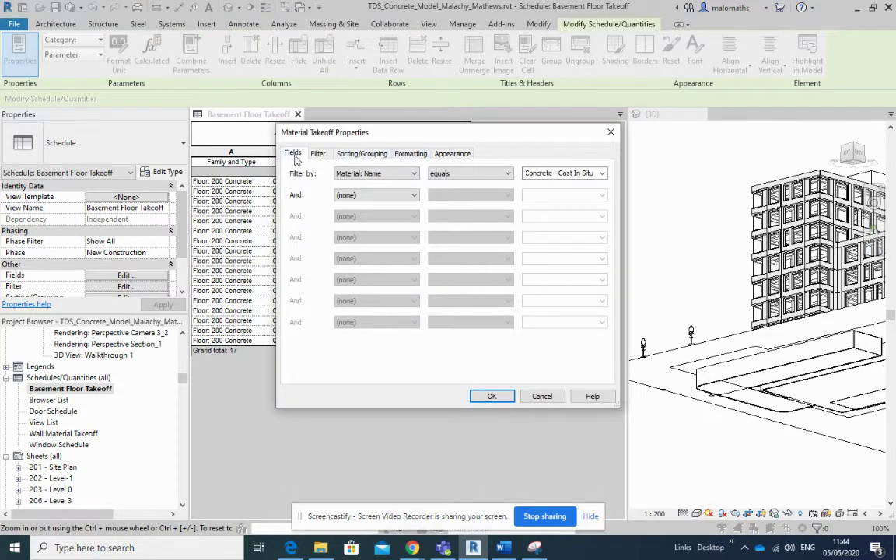
left_click(293, 154)
left_click_drag(422, 235, 422, 280)
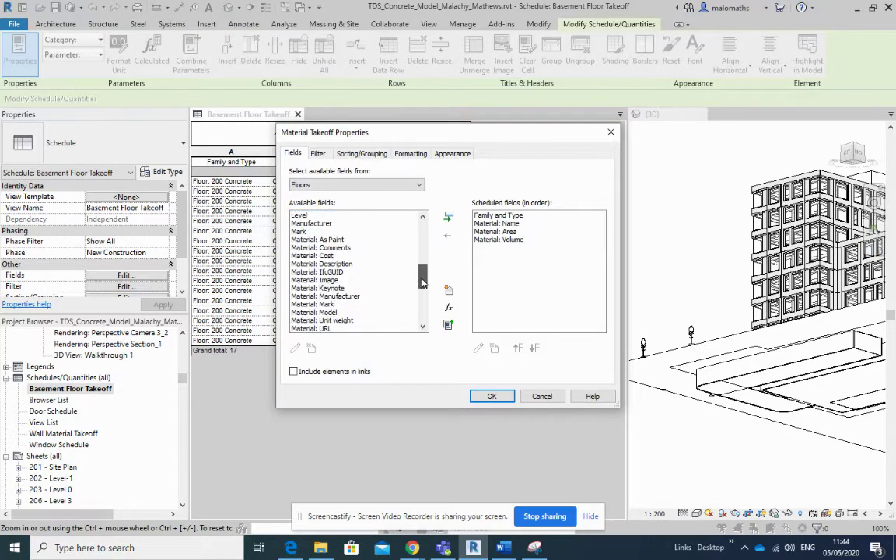
double_click(362, 256)
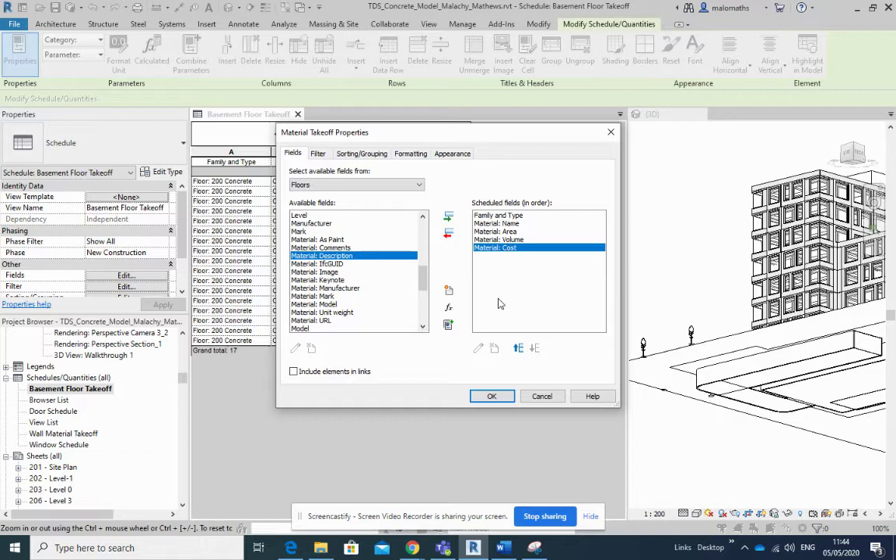
Create a calculated parameter named Total Cost of type Currency.
left_click(449, 310)
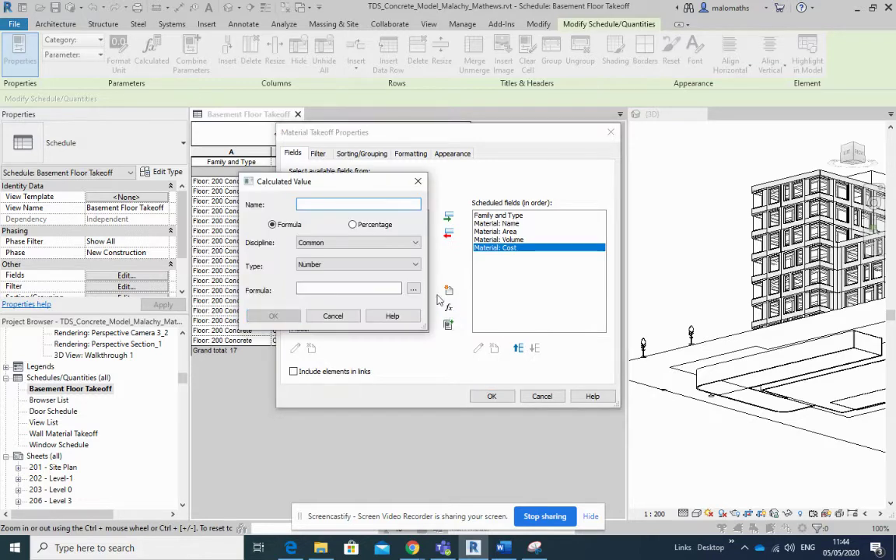
type("T")
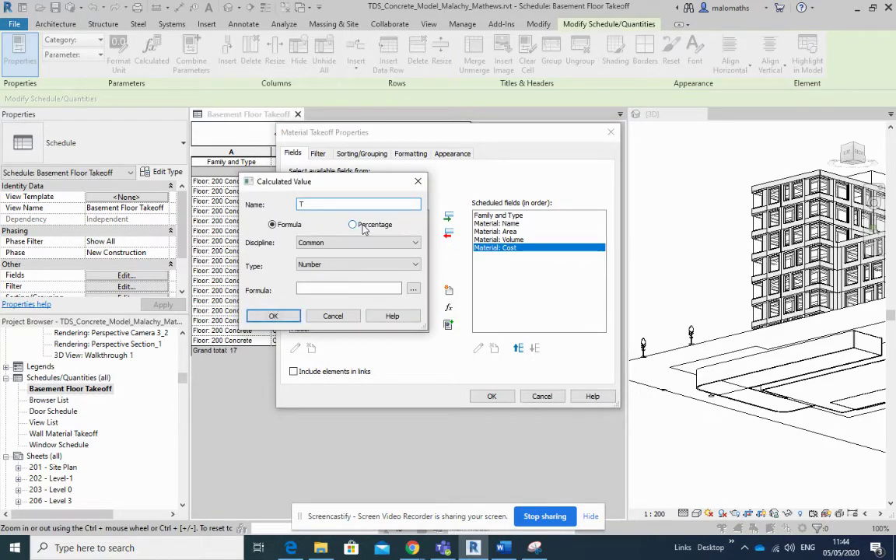
type("otal Cost")
left_click(414, 265)
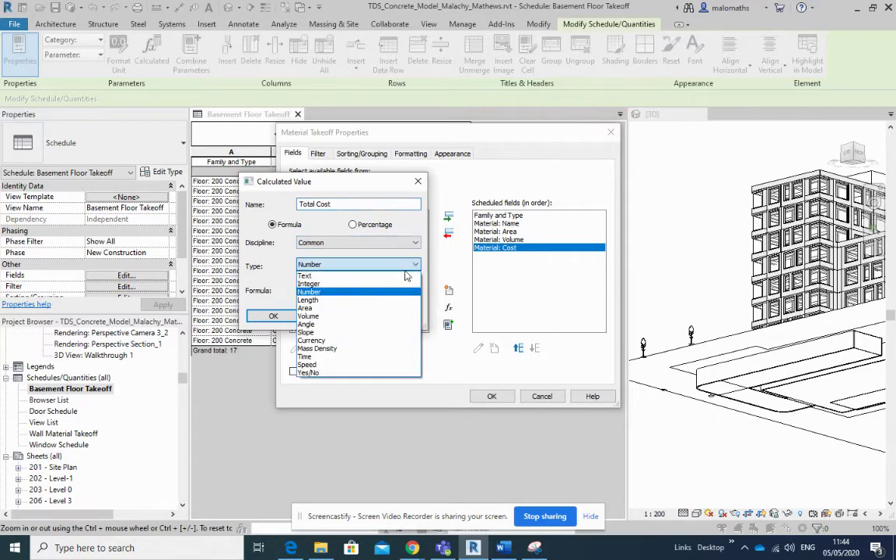
left_click(342, 340)
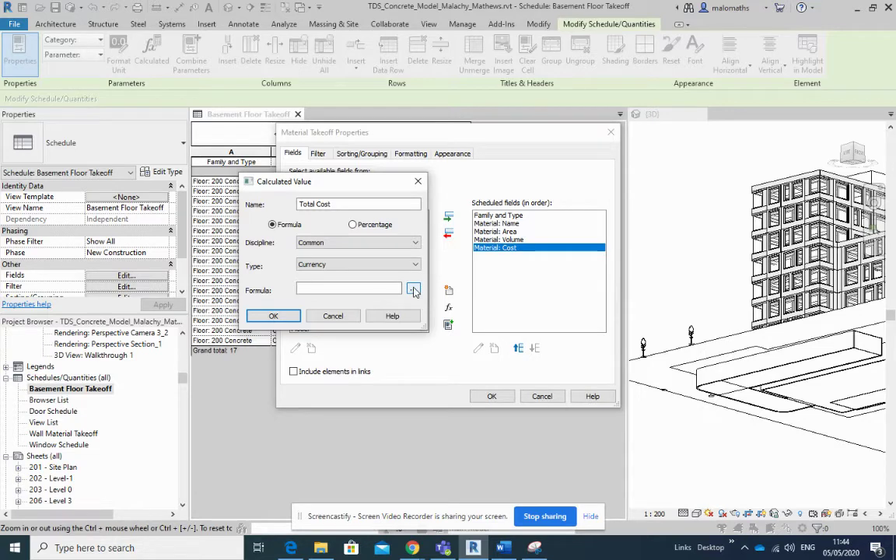
Give Total Cost the formula Material: Volume * Material: Cost / 1m^3 and confirm it.
left_click(414, 289)
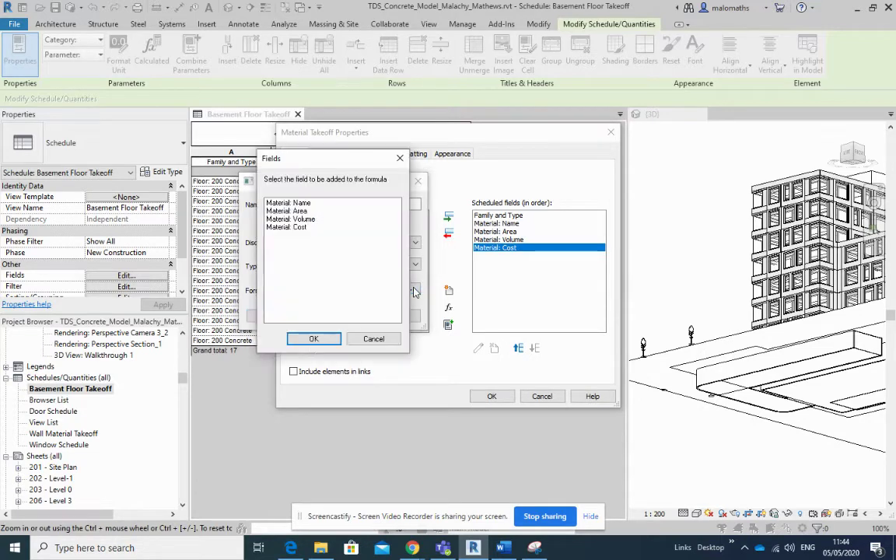
left_click(303, 218)
left_click(314, 338)
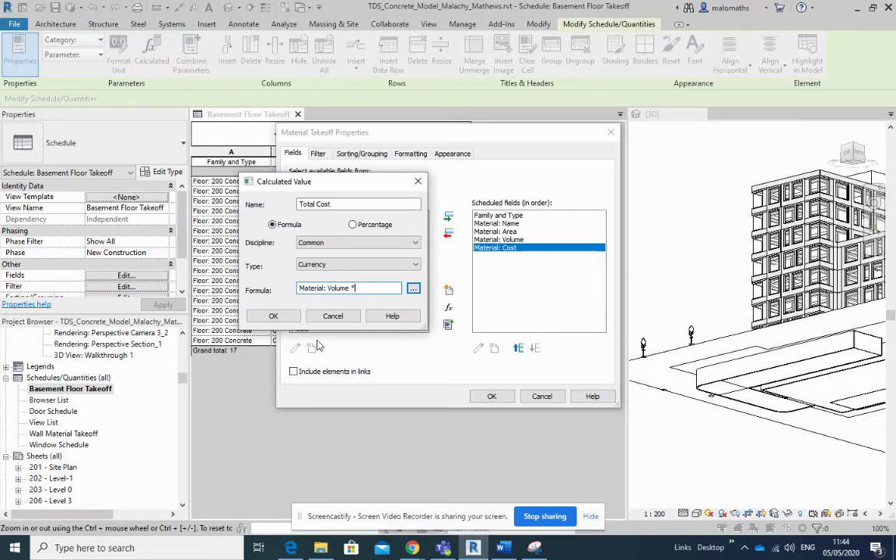
left_click(413, 288)
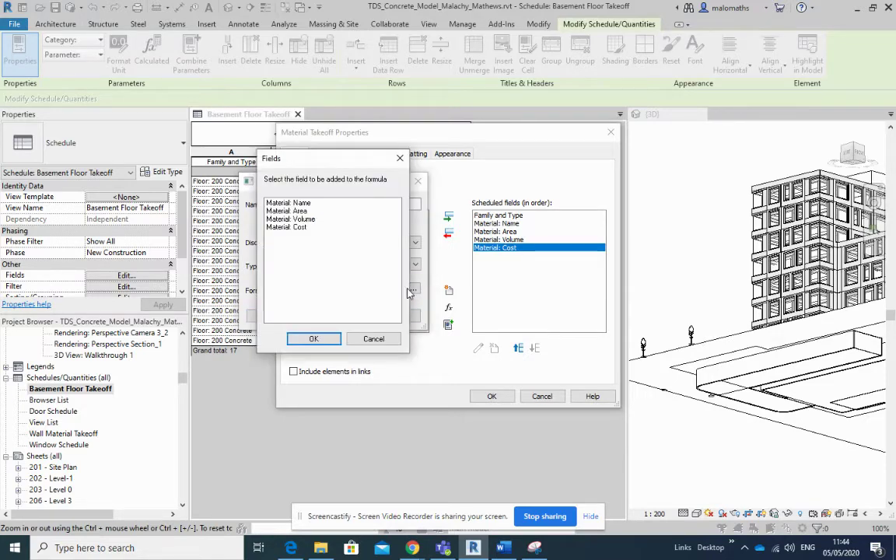
left_click(303, 226)
left_click(313, 338)
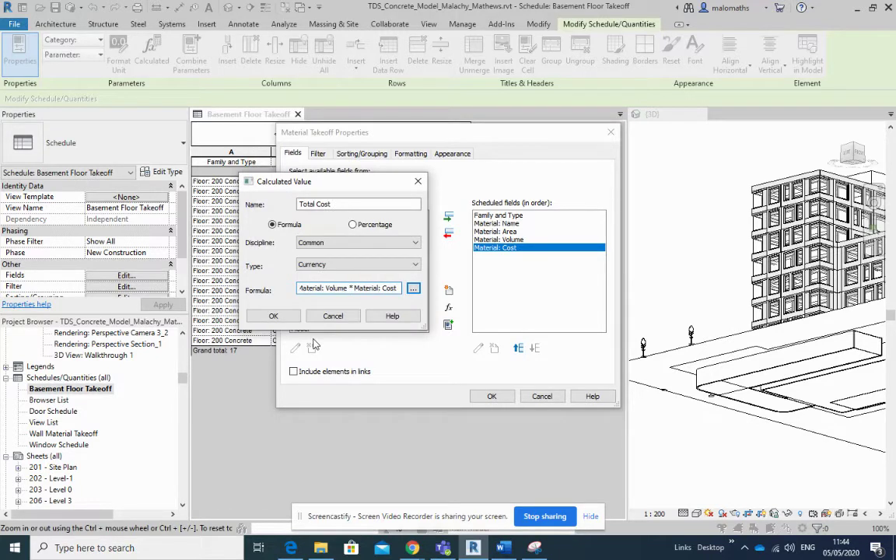
type("/")
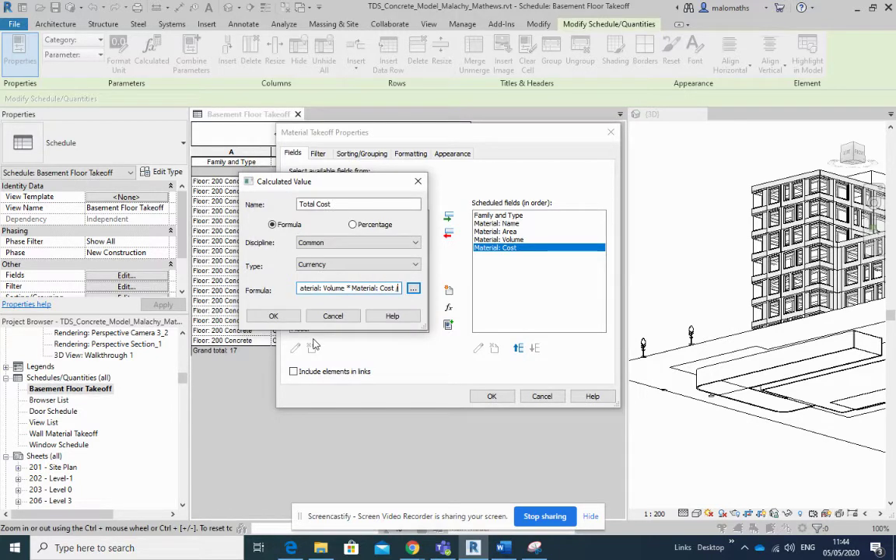
type("1m")
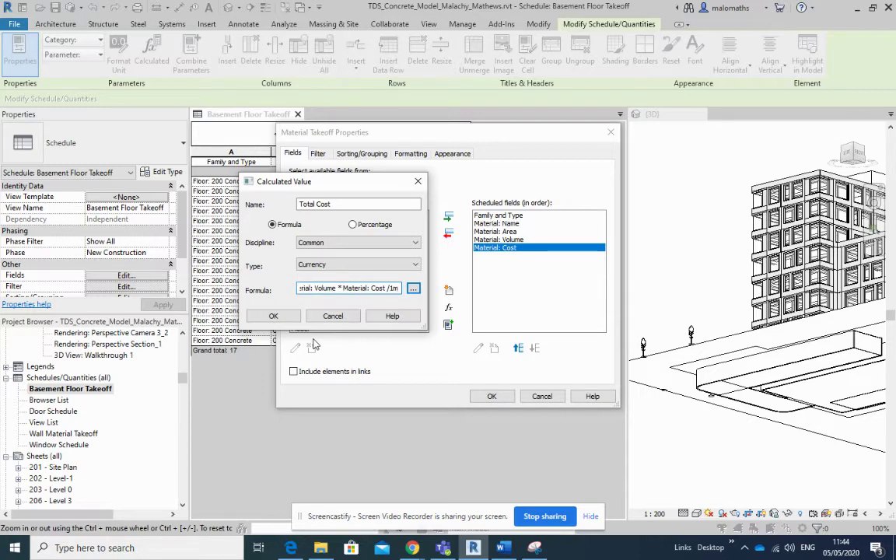
type("^")
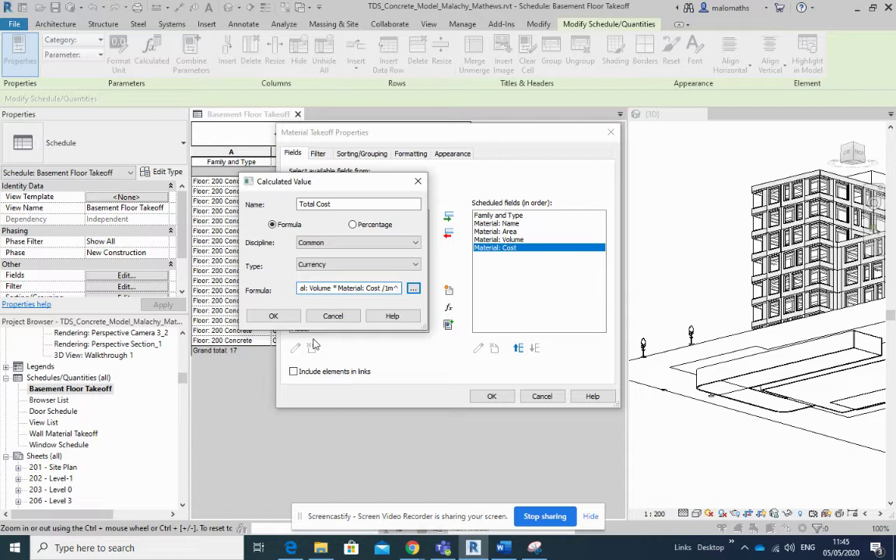
type("3")
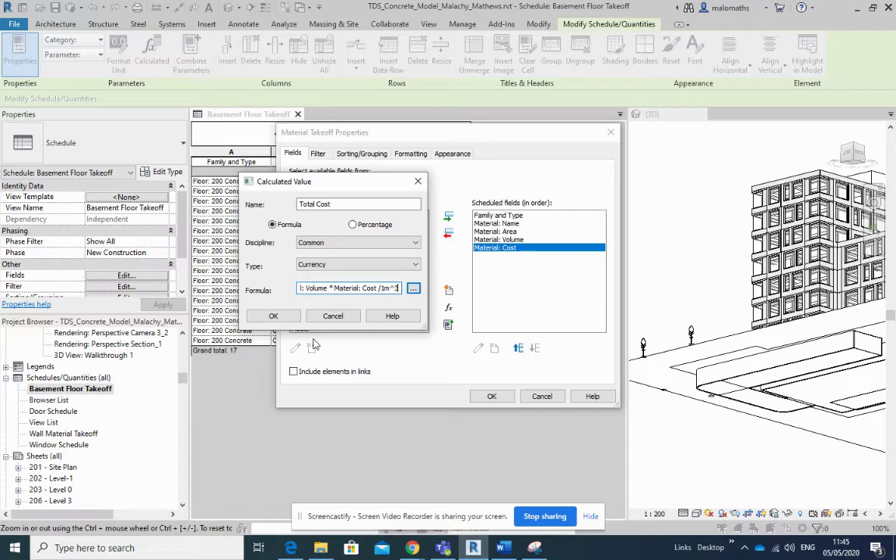
left_click(273, 316)
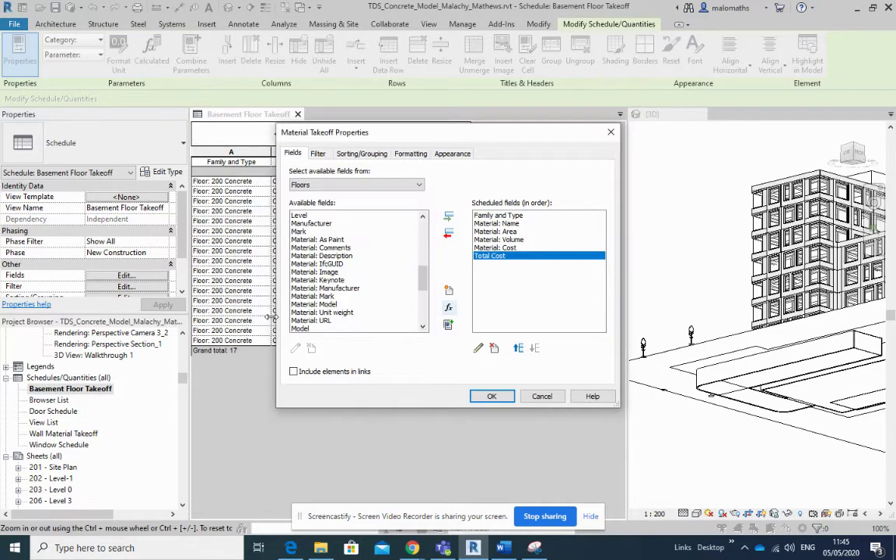
Apply the new fields, then set the Total Cost column to calculate totals.
left_click(493, 397)
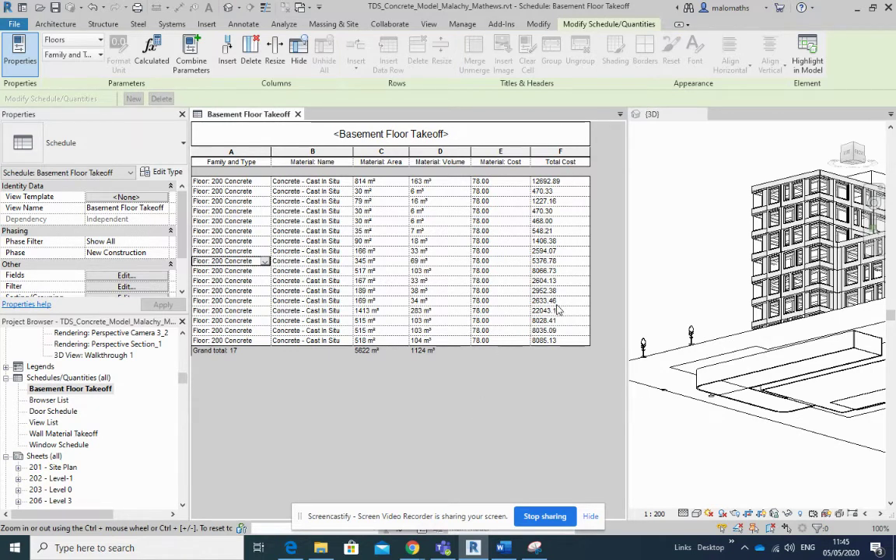
left_click(129, 289)
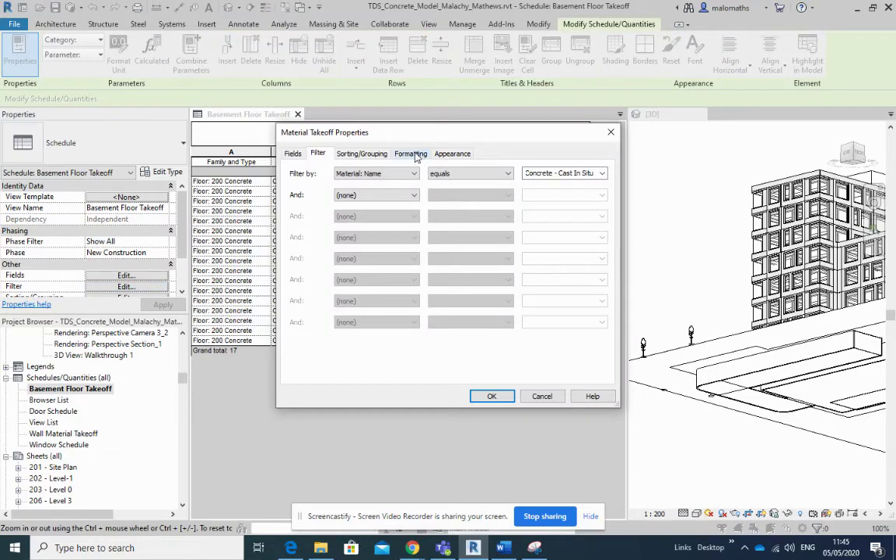
left_click(412, 154)
left_click(312, 223)
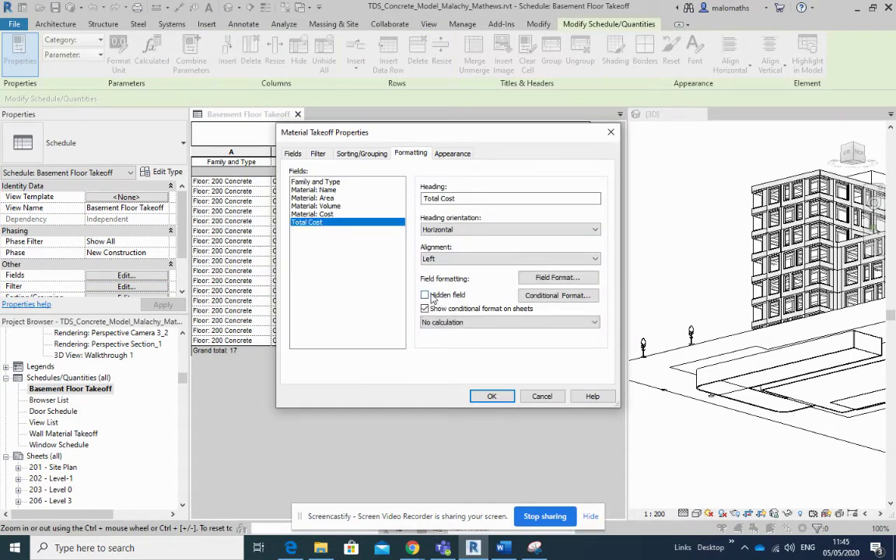
left_click(482, 323)
left_click(448, 340)
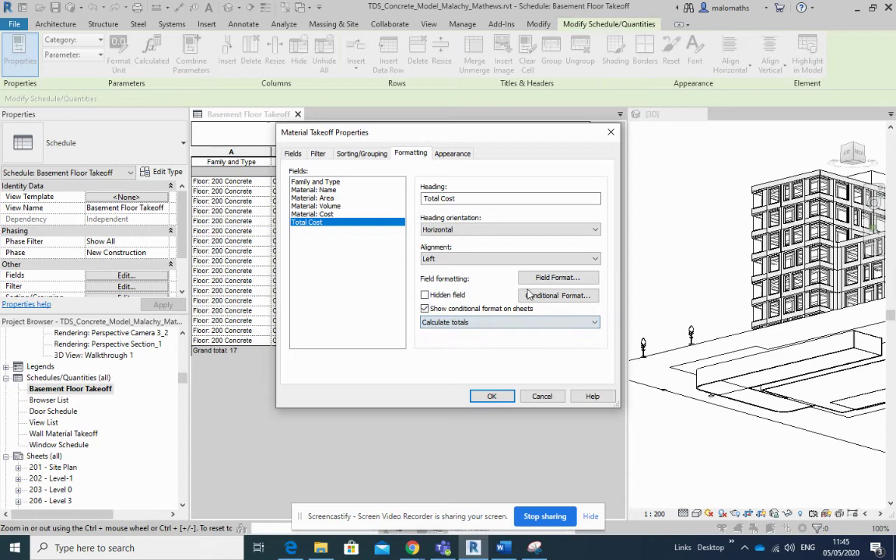
Format Total Cost with the € symbol and 0 decimal places instead of project settings.
left_click(557, 278)
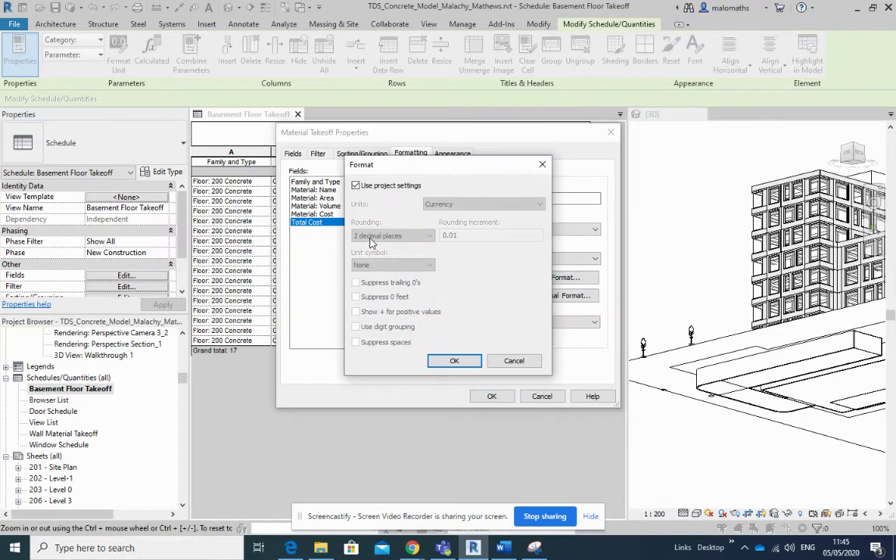
left_click(357, 186)
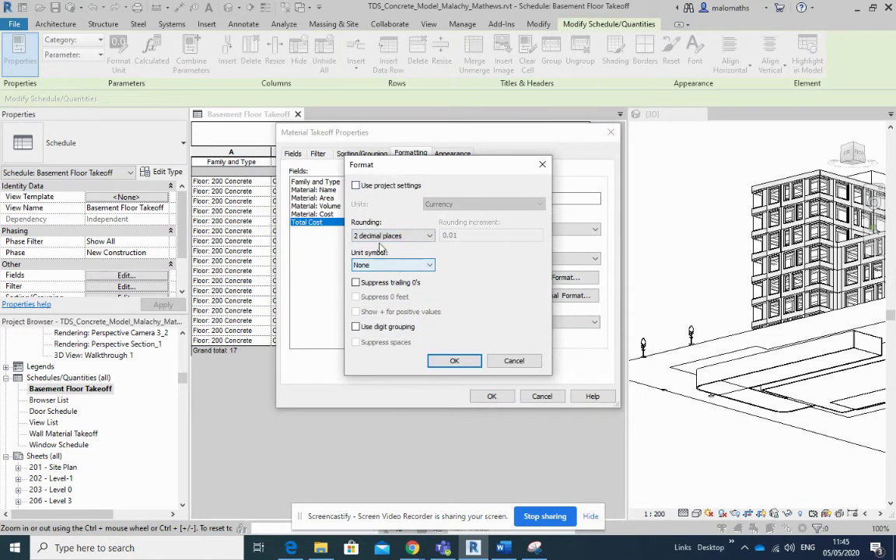
left_click(389, 236)
left_click(374, 267)
left_click(393, 265)
left_click(377, 298)
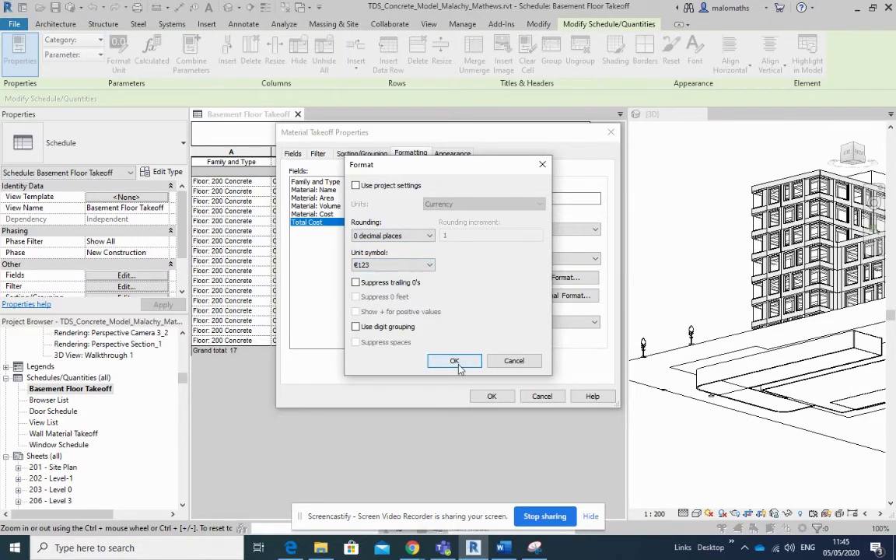
left_click(456, 362)
left_click(491, 396)
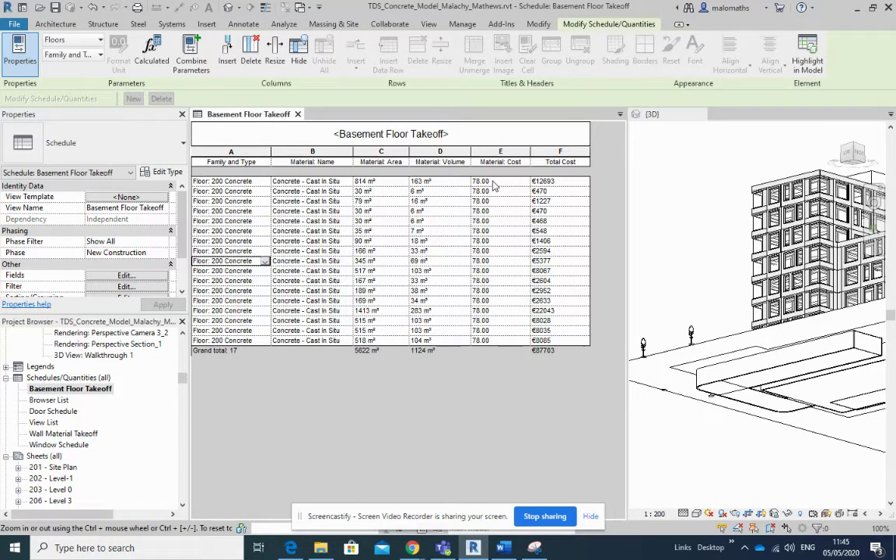
Change the first row's Material: Cost from 78.00 to 85.
left_click(490, 182)
left_click_drag(490, 182, 469, 182)
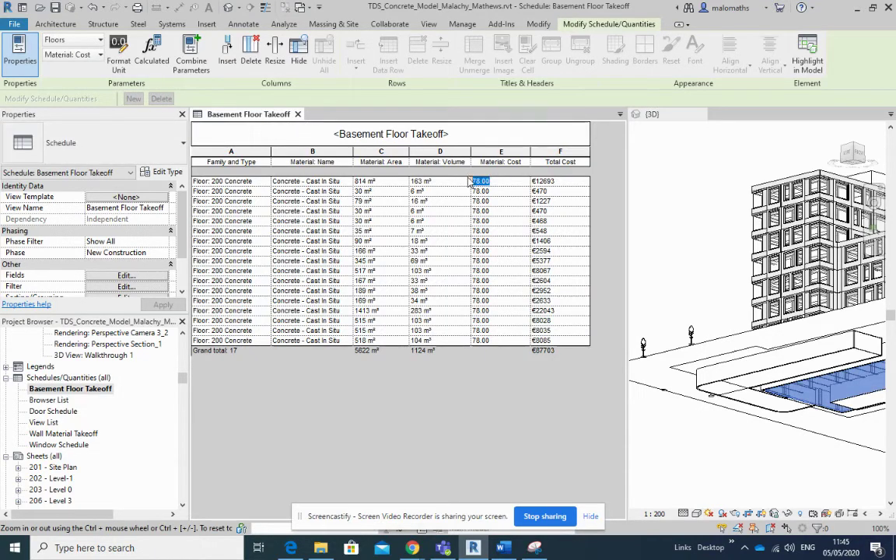
type("85")
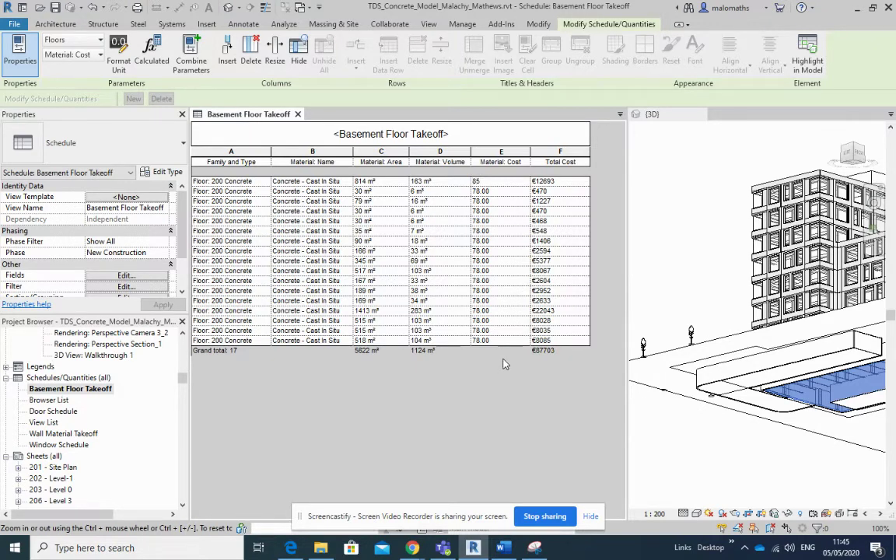
left_click(515, 187)
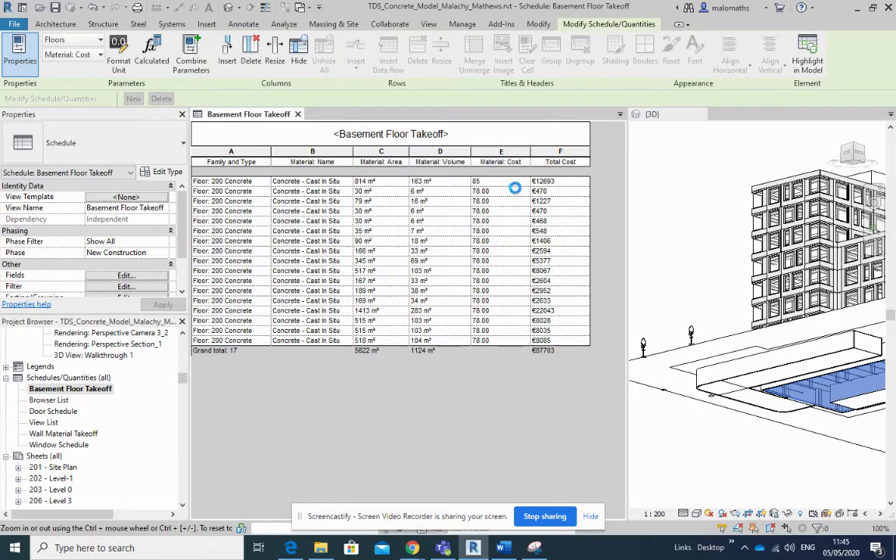